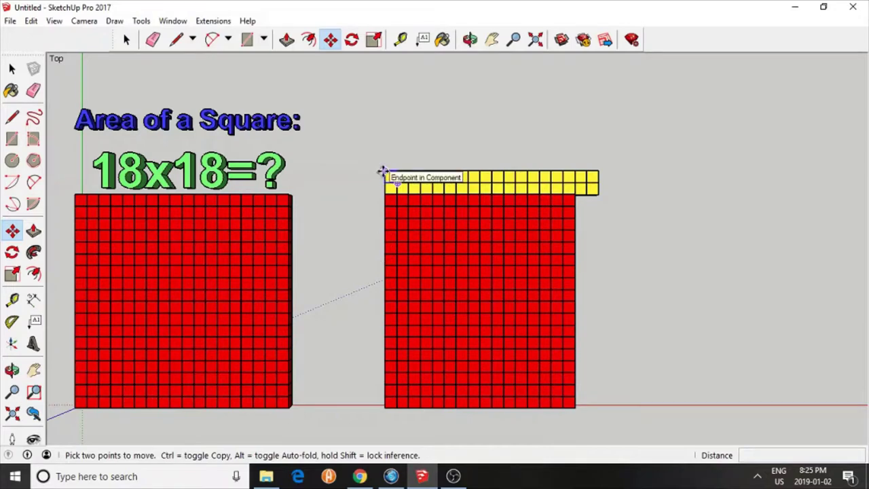
# Step: Undo attaching the extra yellow cells to the moved strip
pyautogui.hotkey('ctrl', 'z')
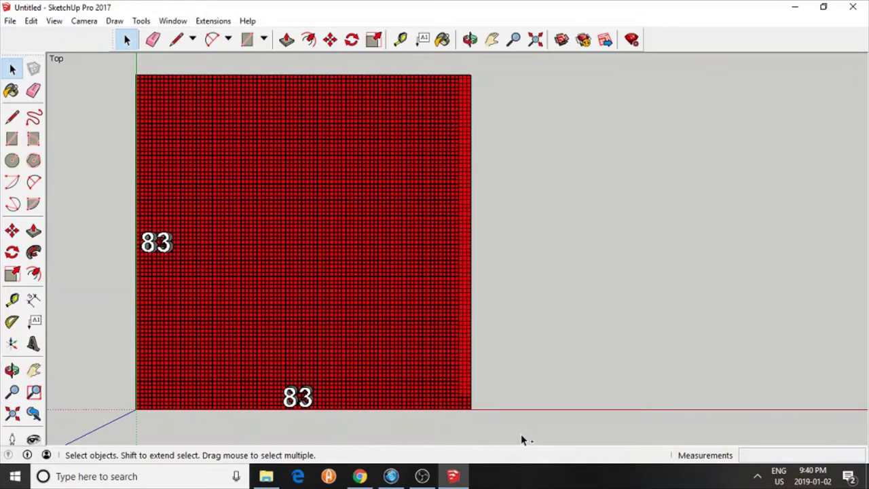
# Step: Colour the right-edge column strip of the 83x83 square blue
pyautogui.hotkey('ctrl', 'a')
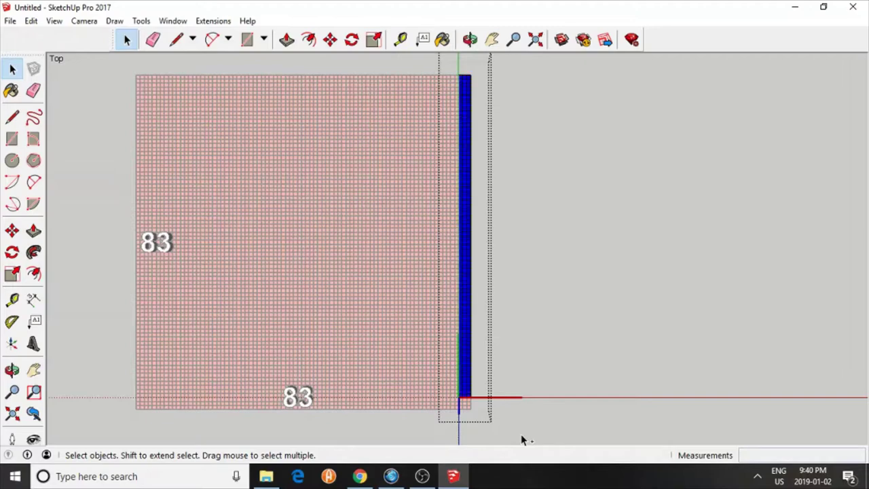
pyautogui.click(521, 439)
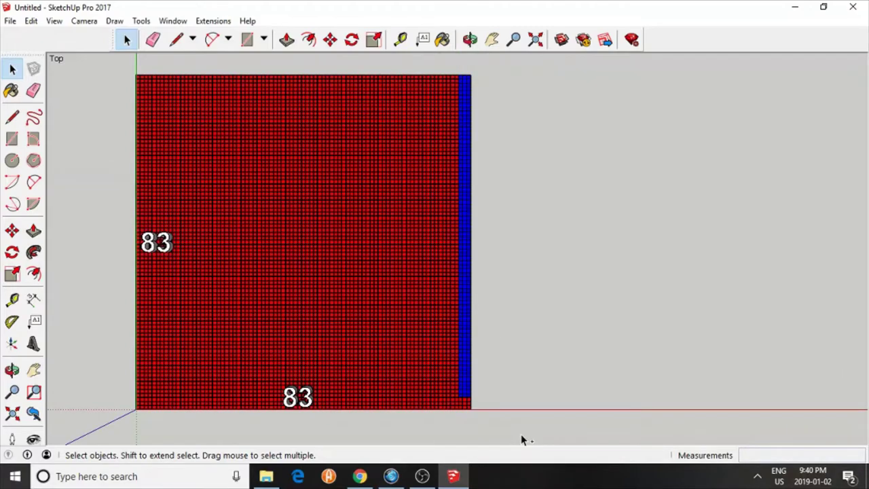